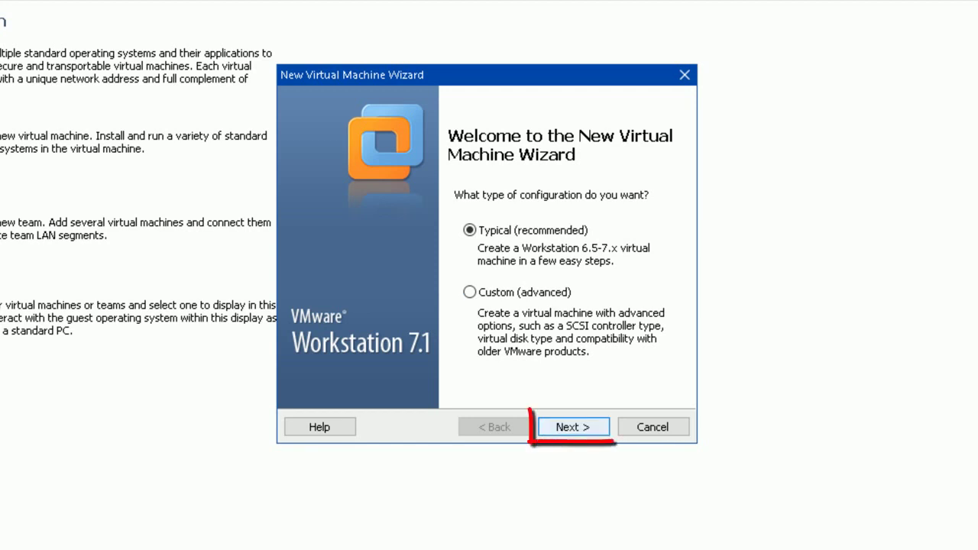
Step: Choose a typical configuration and use winxpsp2.iso from the OperatingSystem folder as the installer disc image
click(573, 426)
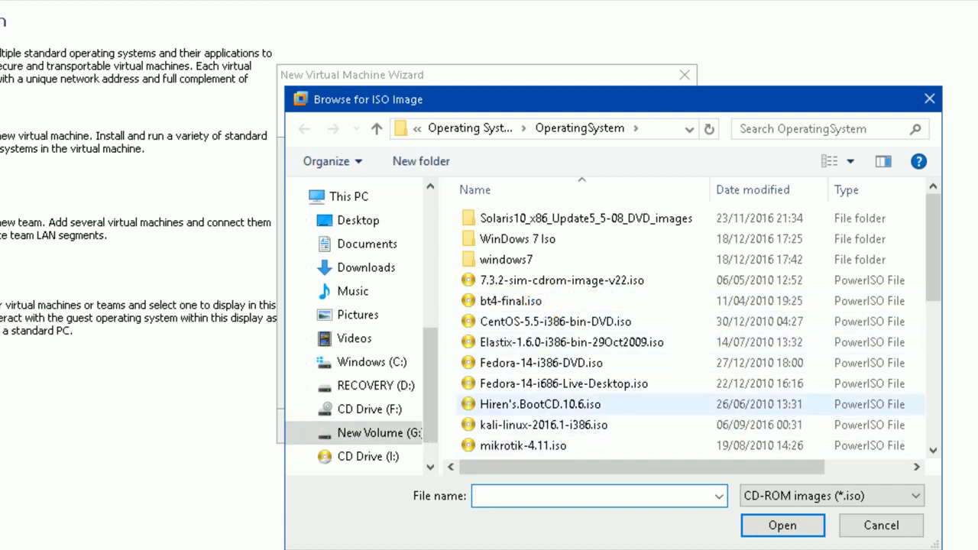
click(572, 342)
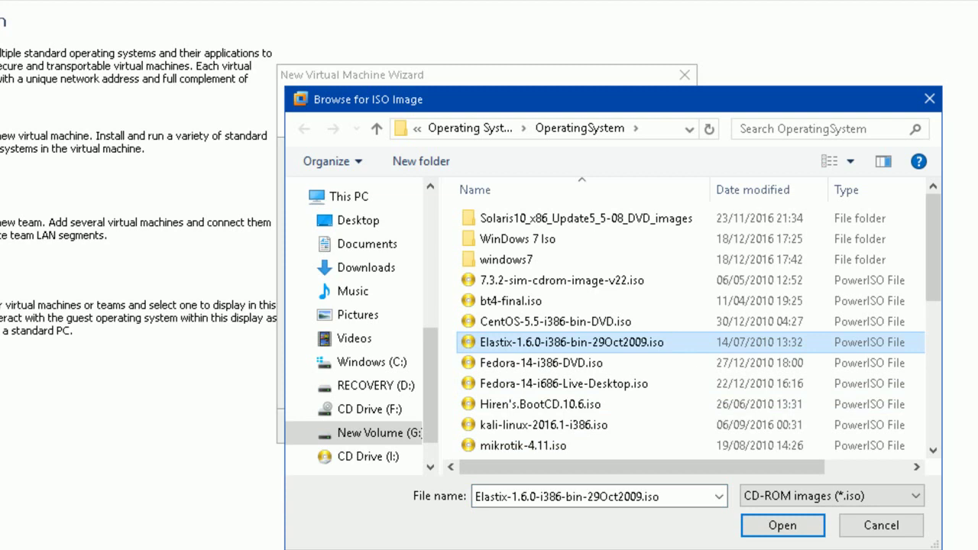
key(Down)
key(Down)
key(Down)
key(Down)
key(Down)
key(Down)
key(Down)
key(Down)
key(Down)
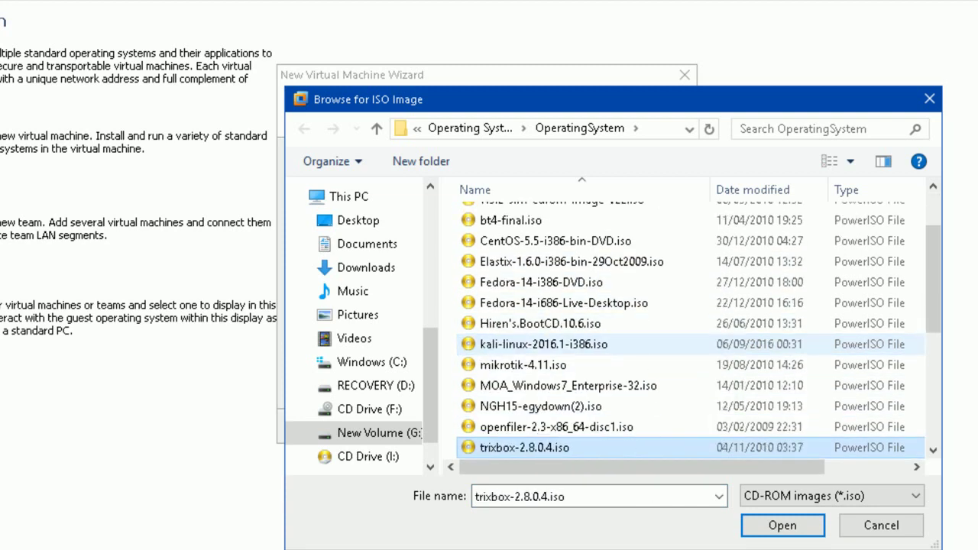
key(Down)
key(Down)
key(Down)
key(Down)
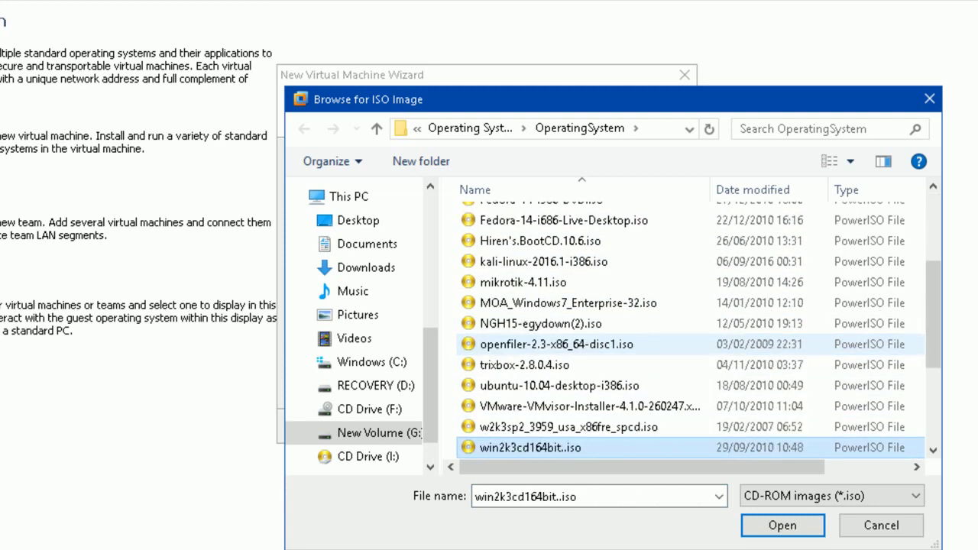
key(Down)
key(Down)
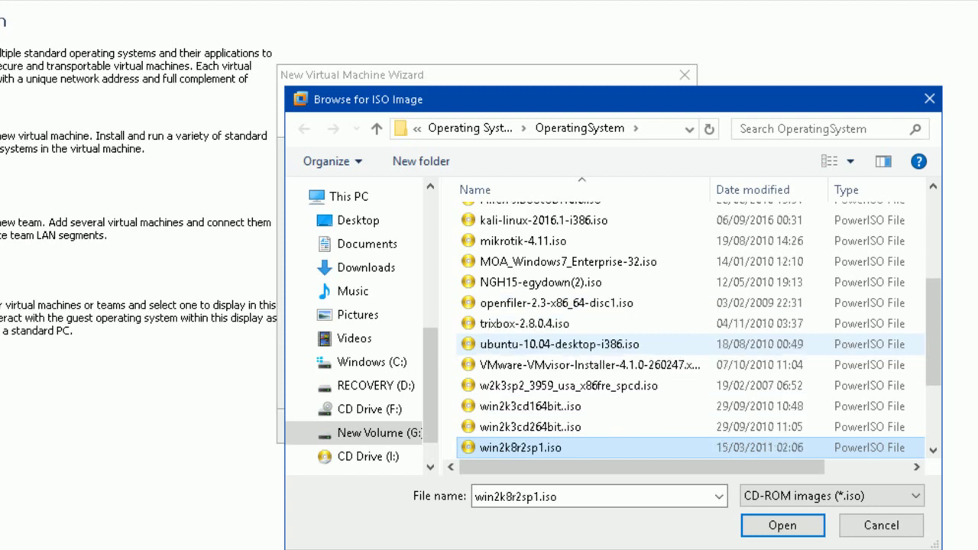
key(Down)
key(Down)
key(Down)
key(Down)
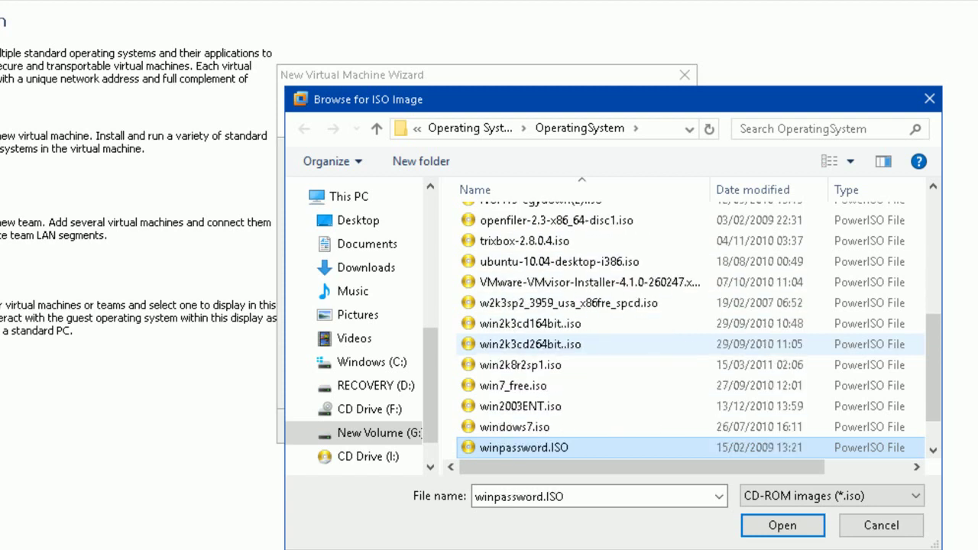
key(Down)
key(Down)
key(Up)
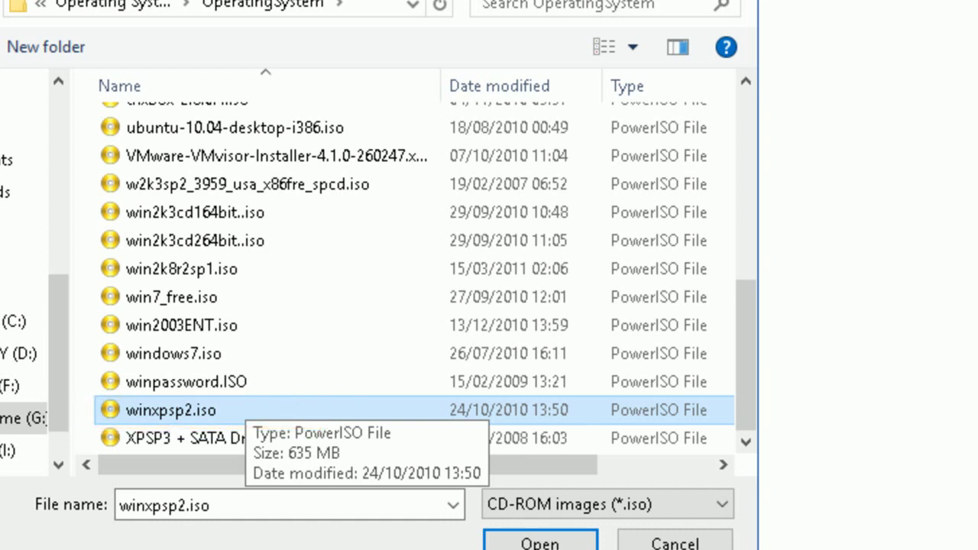
key(F2)
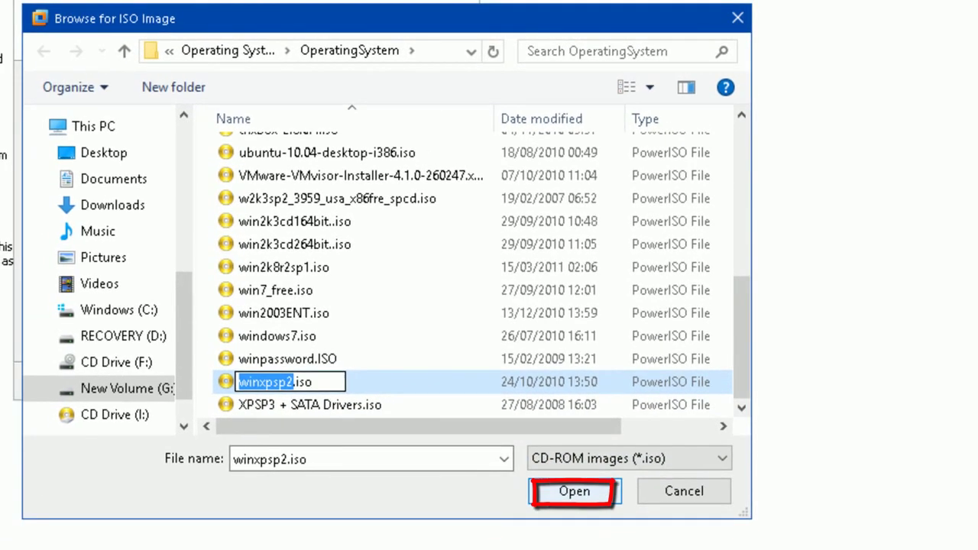
key(Escape)
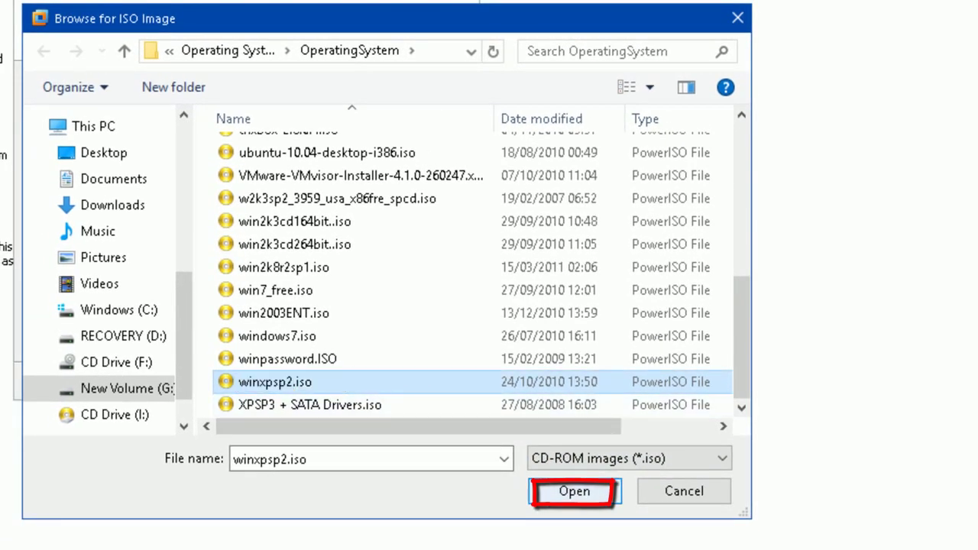
key(Return)
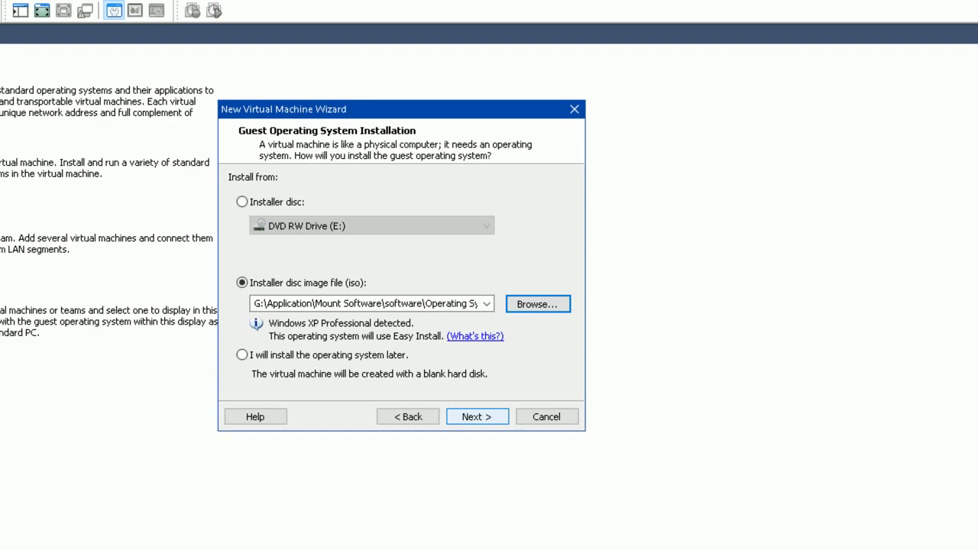
key(Return)
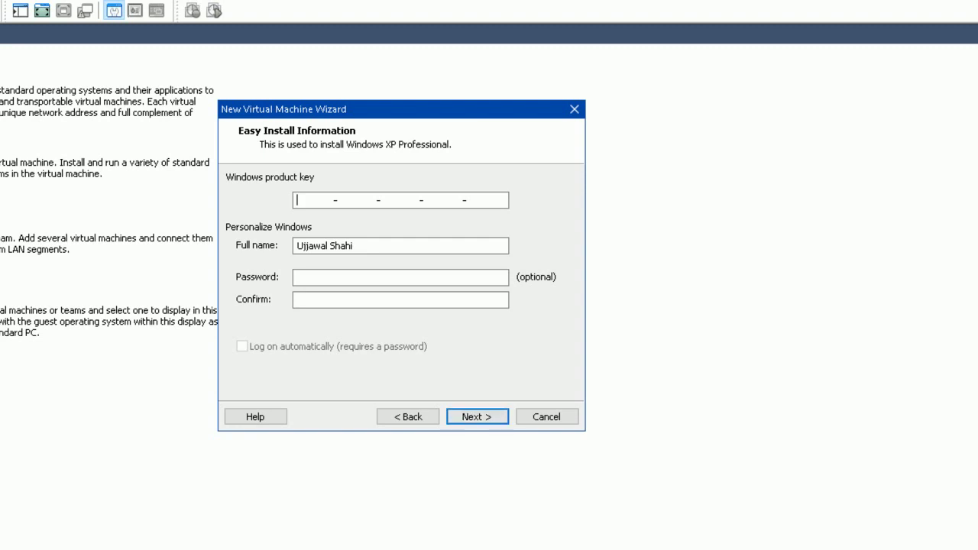
Step: Switch to File Explorer and open the folder G:\Application\Mount Software\software\Operating System\OperatingSystem
key(super+e)
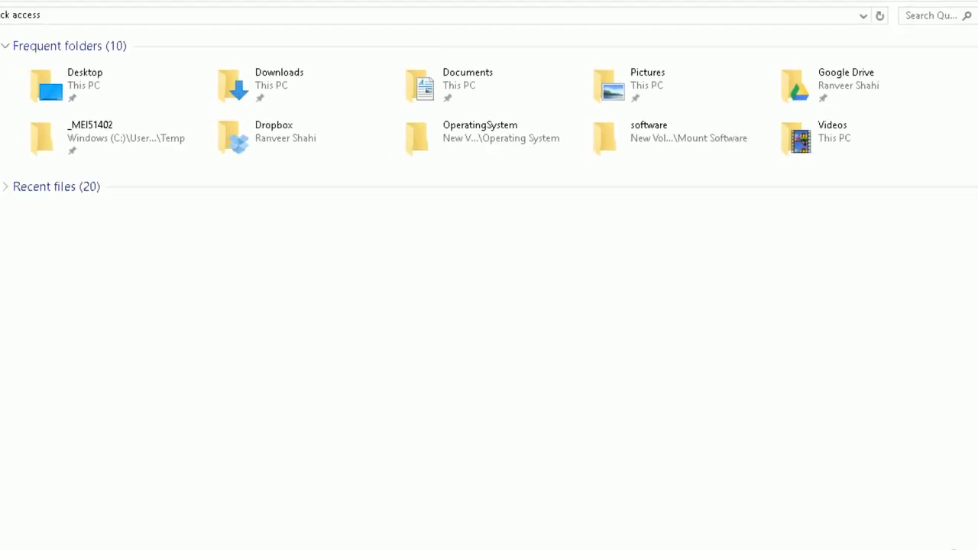
click(41, 320)
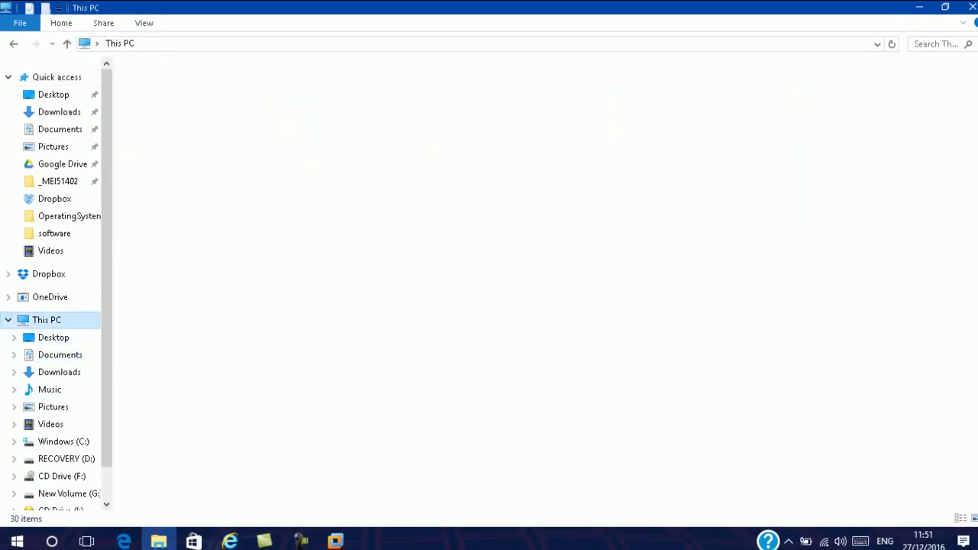
double_click(207, 241)
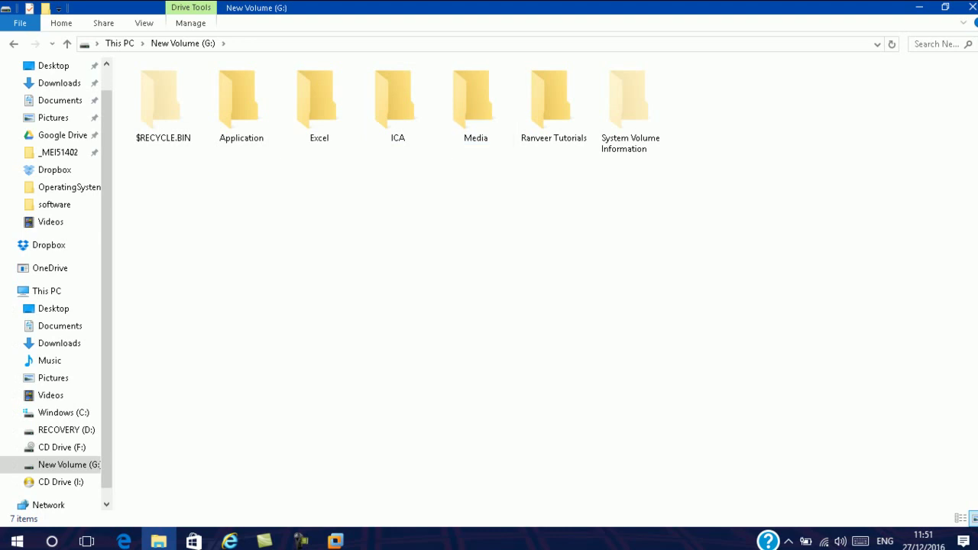
click(242, 100)
double_click(241, 100)
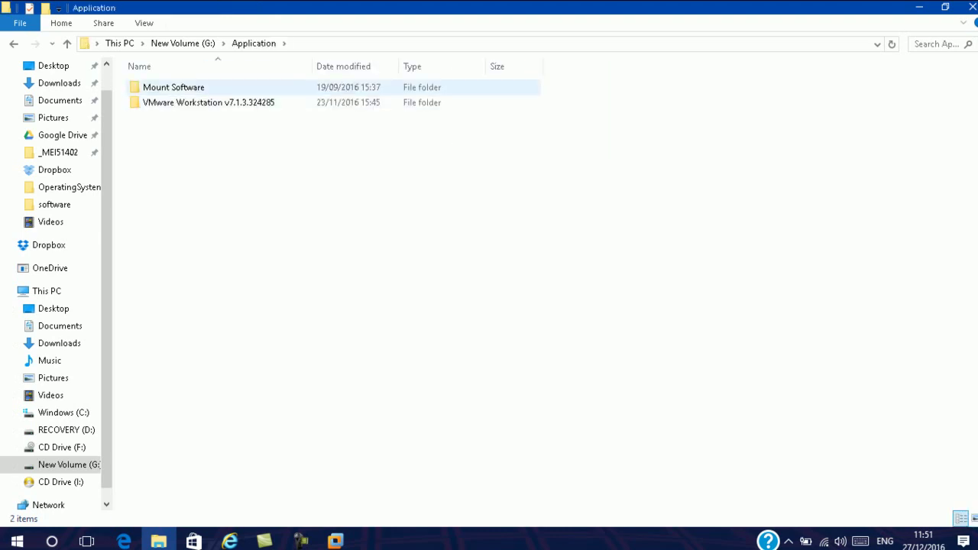
double_click(176, 87)
double_click(176, 87)
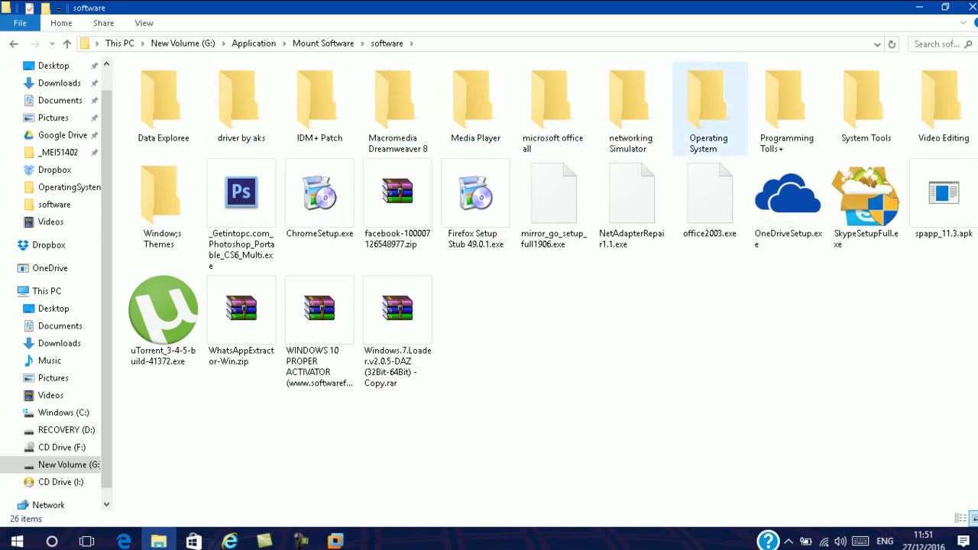
click(709, 107)
key(Return)
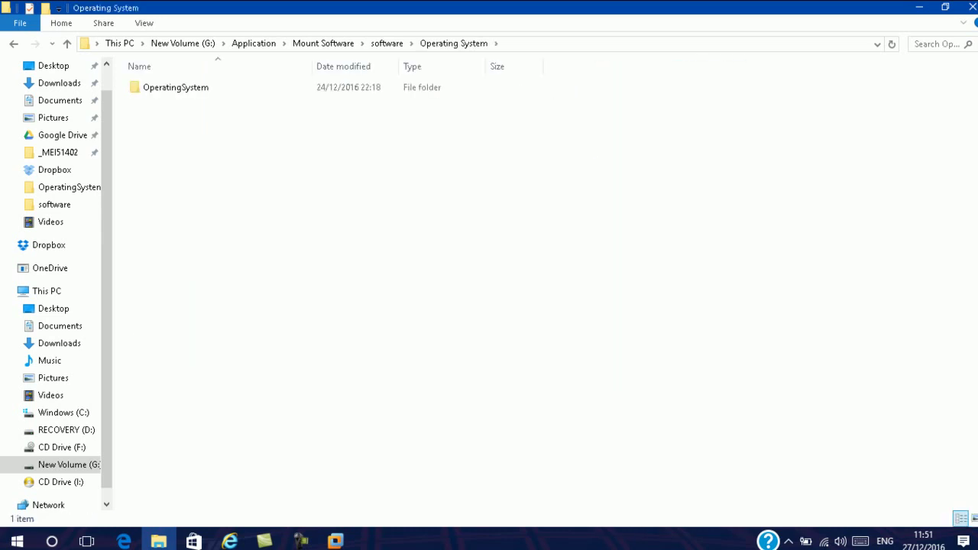
double_click(319, 87)
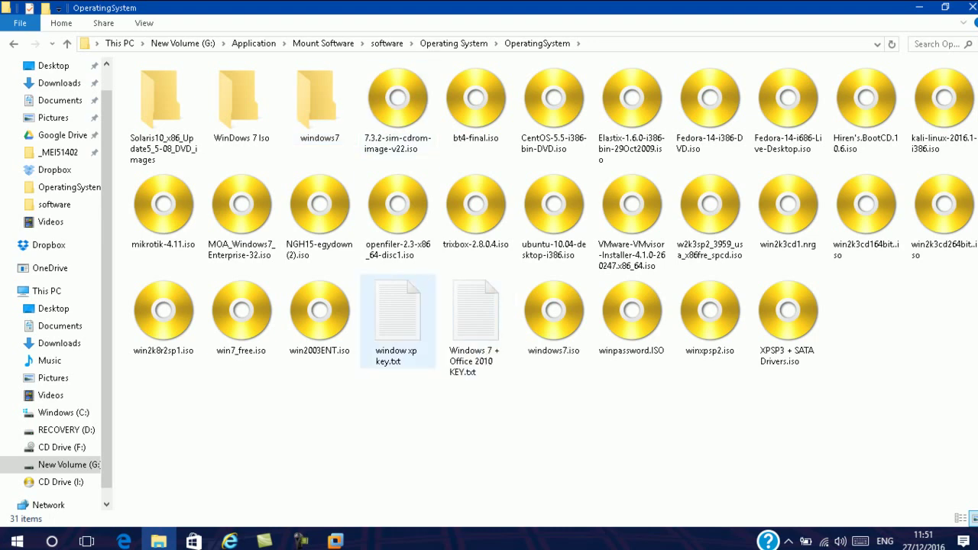
Step: Open window xp key.txt in Notepad, copy the whole Windows product key and minimize the file
double_click(398, 313)
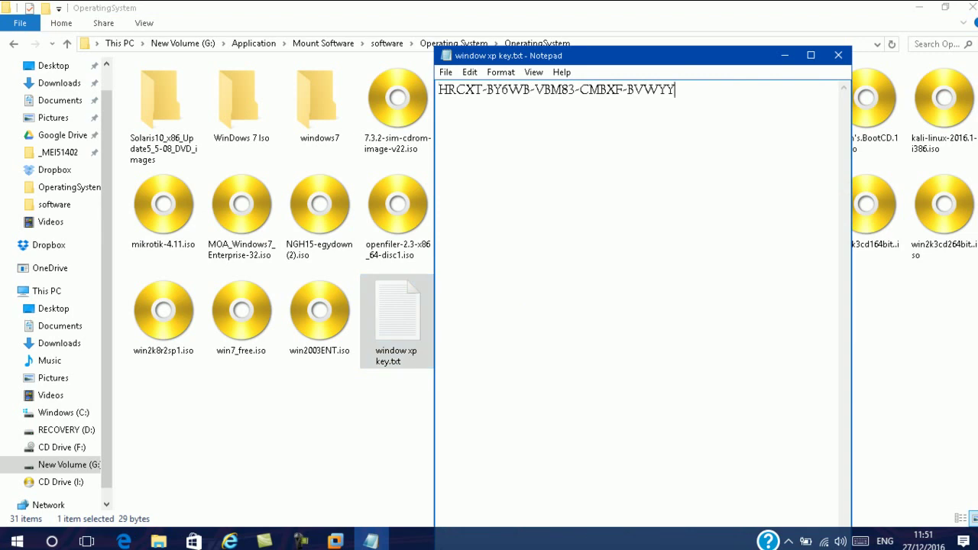
key(ctrl+a)
key(ctrl+c)
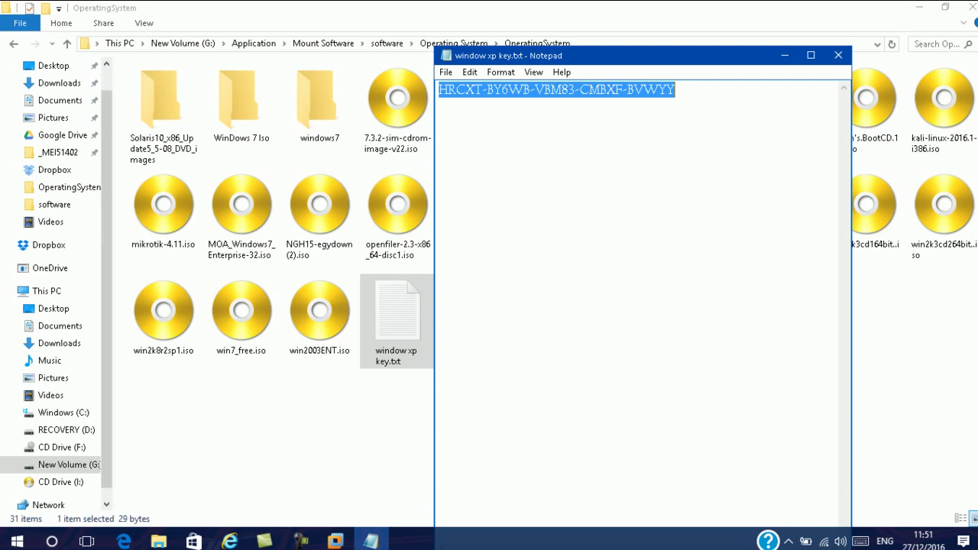
click(785, 55)
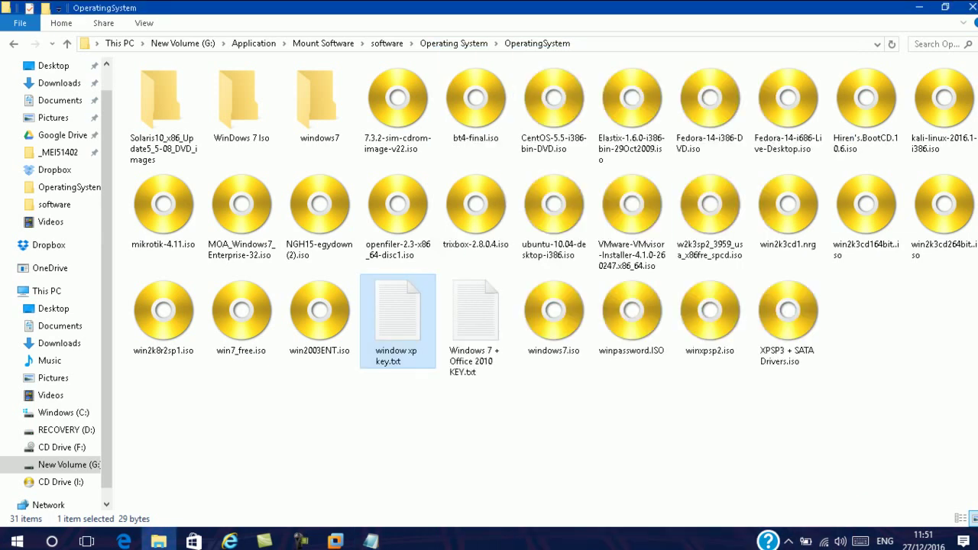
Step: Switch back to VMware Workstation and paste the Windows product key into the Easy Install information, leaving the password empty
key(alt+Tab)
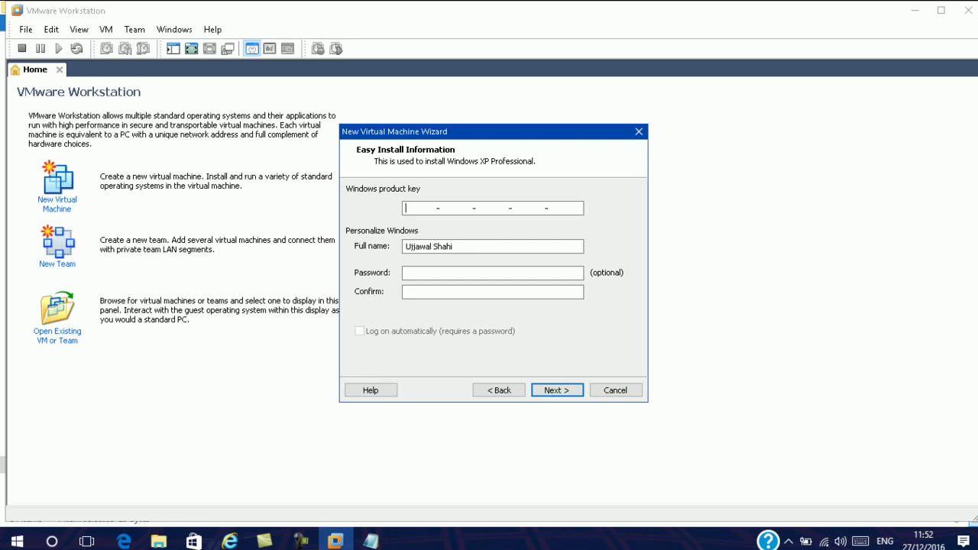
key(ctrl+v)
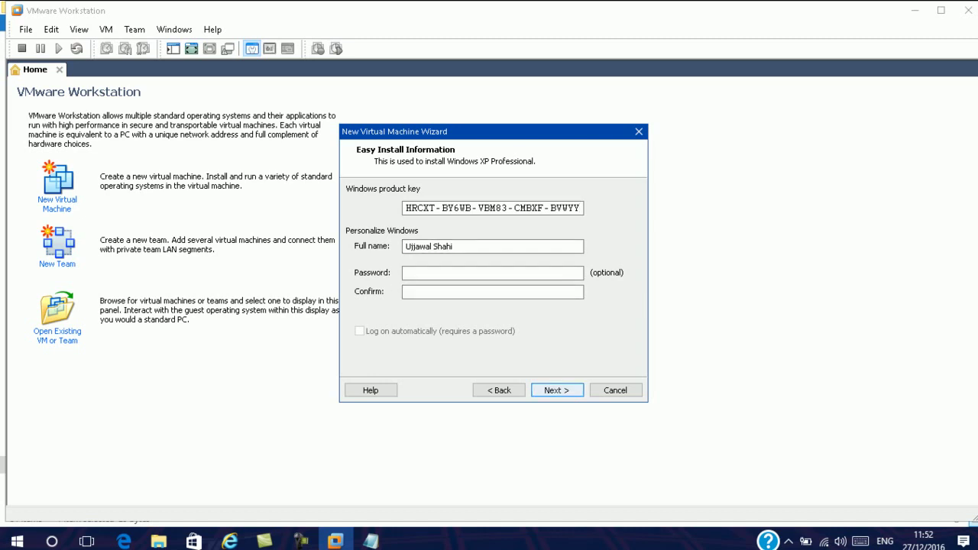
key(Return)
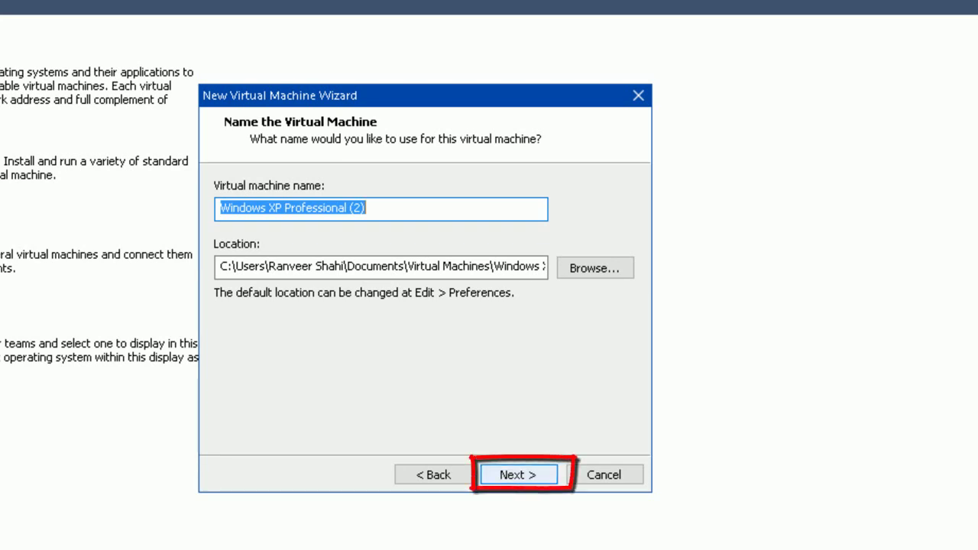
Step: Accept the name Windows XP Professional (2) and set the maximum disk size to 100 GB, stored as a single file
click(518, 475)
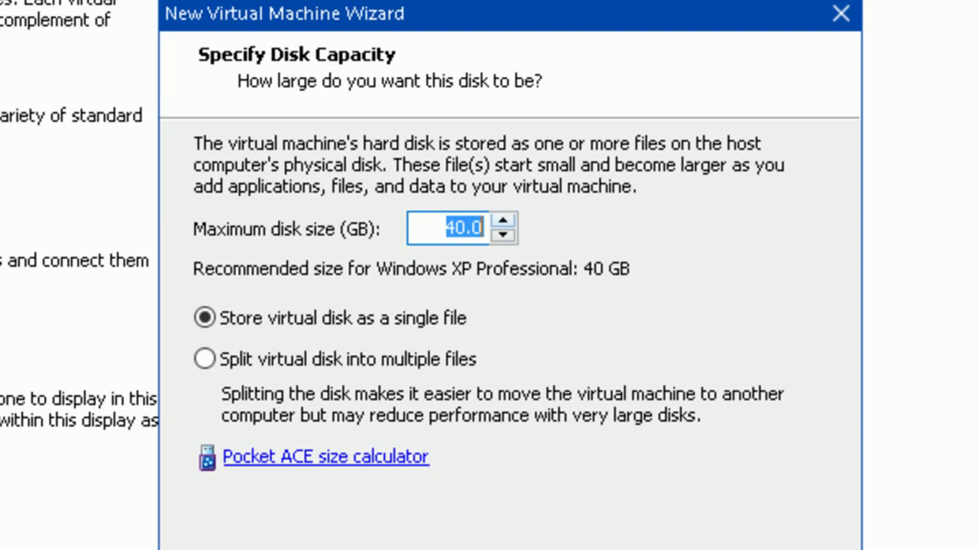
key(Up)
key(Up)
key(Up)
key(Up)
click(467, 228)
key(BackSpace)
key(BackSpace)
key(BackSpace)
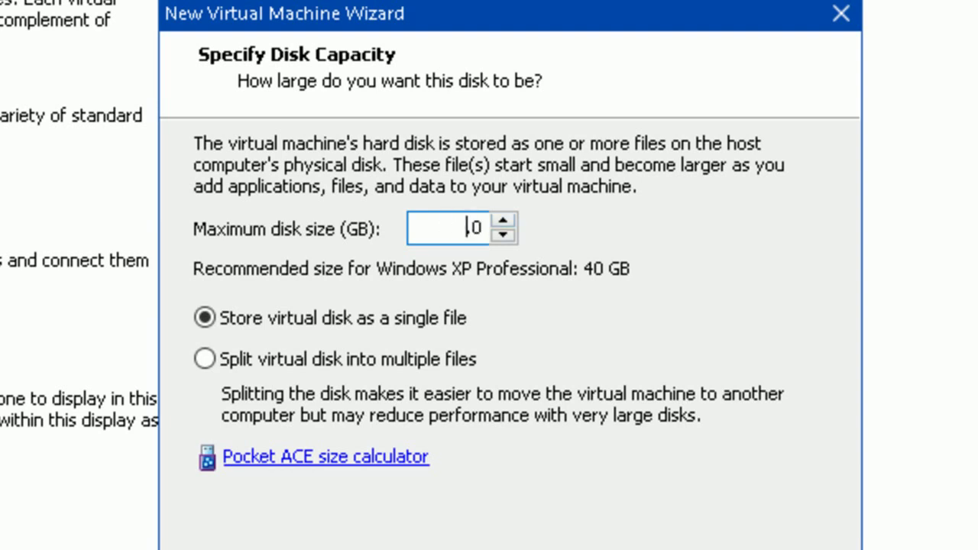
text(100)
key(Return)
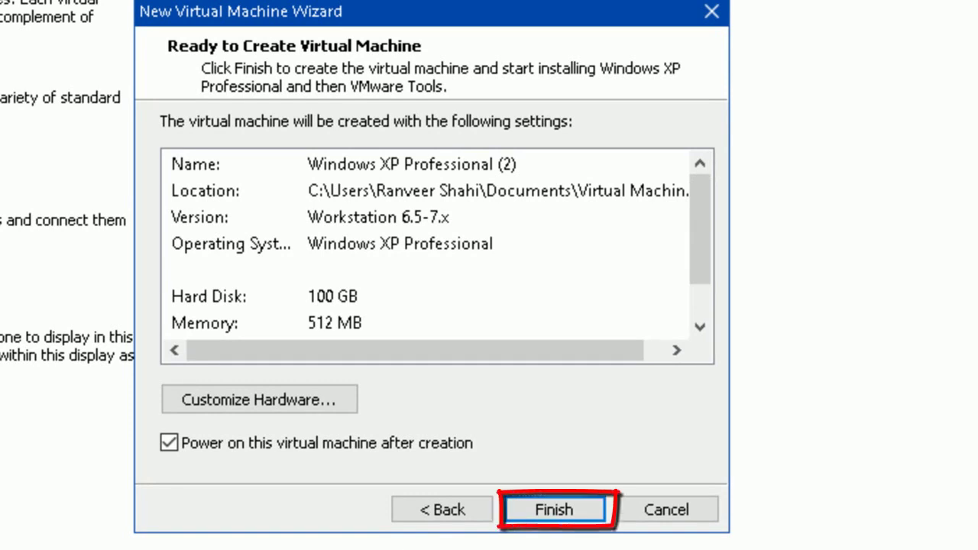
Step: Review the settings summary and create the virtual machine with power-on after creation, with the VMware window maximized
click(699, 327)
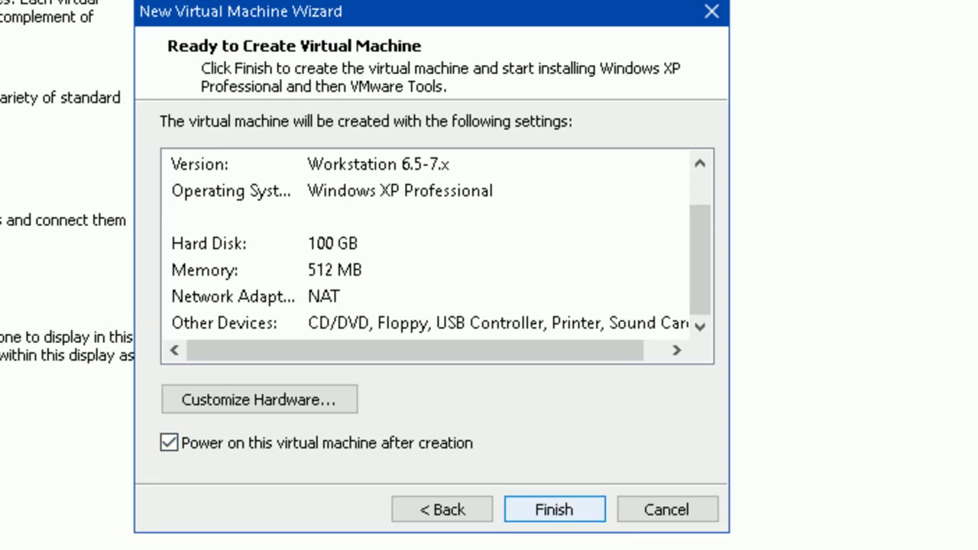
key(Return)
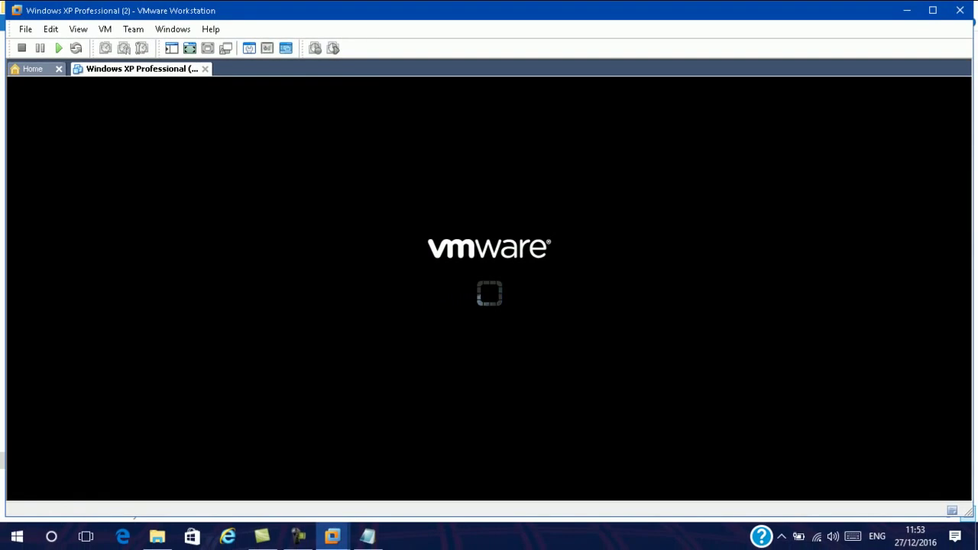
key(super+Down)
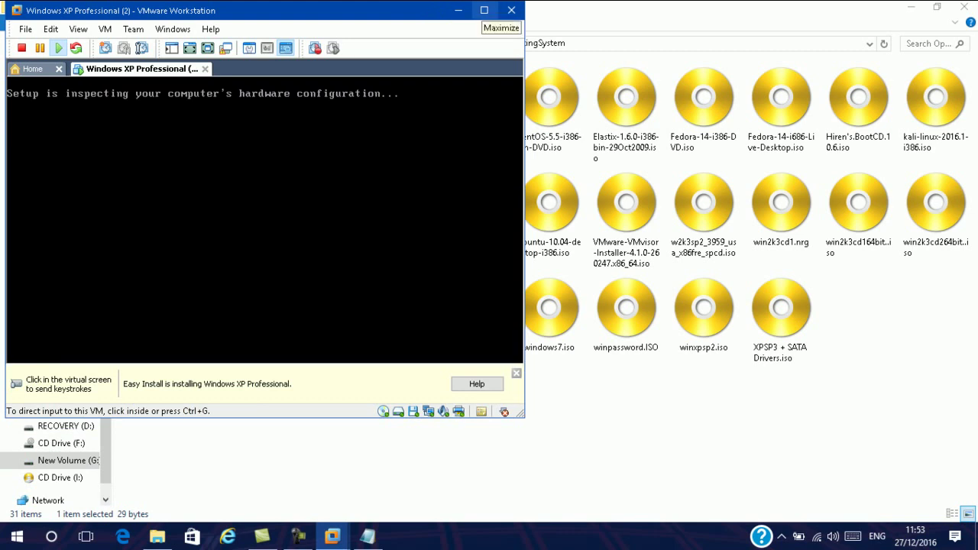
click(484, 10)
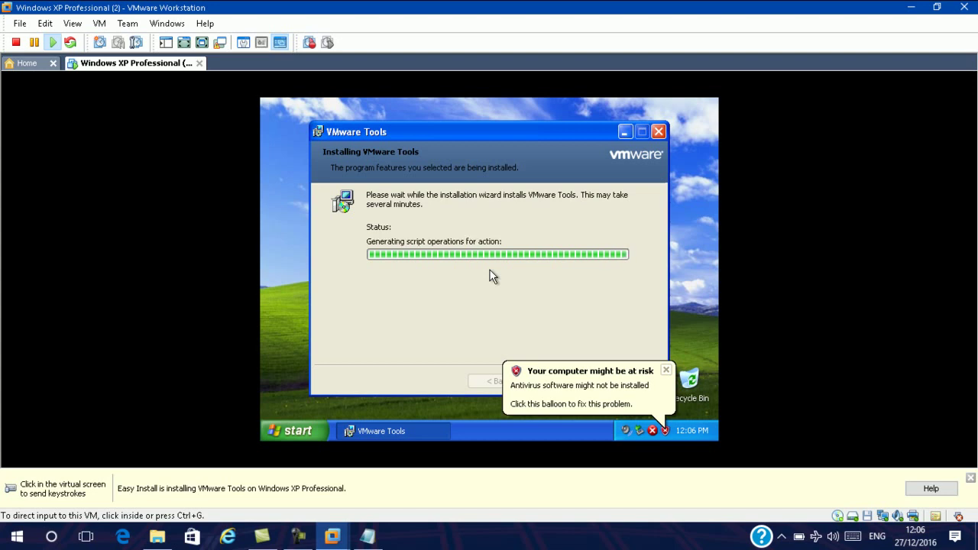
Step: Dismiss the antivirus and display settings balloons in the Windows XP guest and show the virtual machine in full screen
click(665, 370)
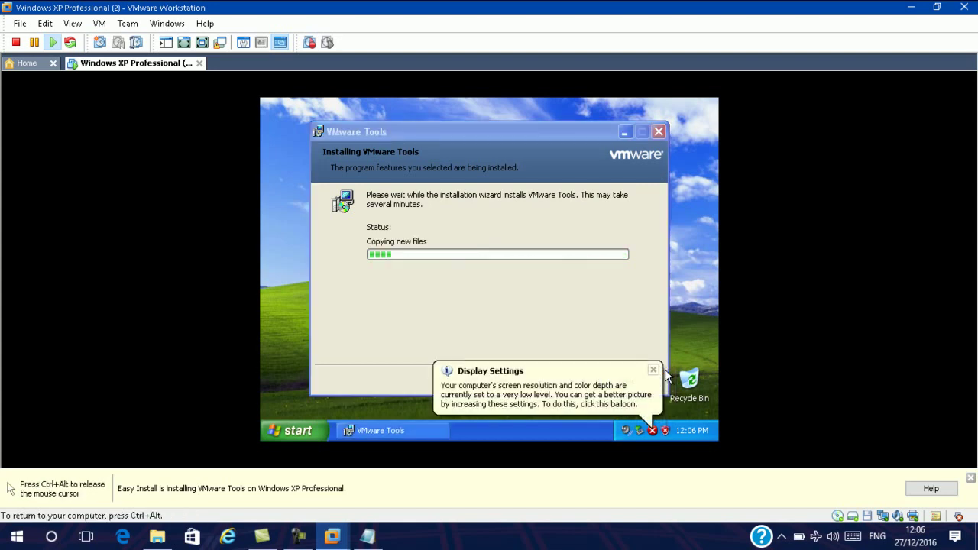
click(653, 372)
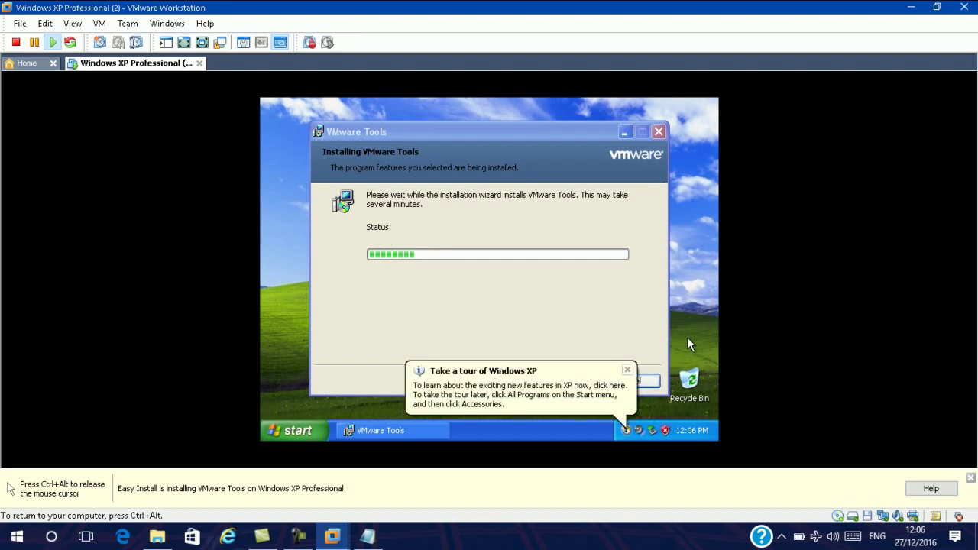
key(ctrl+alt)
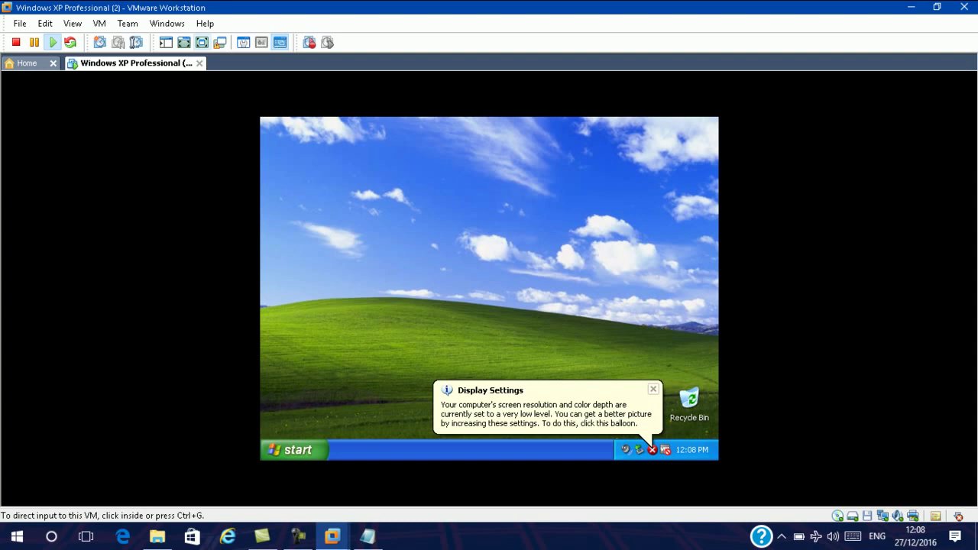
key(ctrl+alt+Return)
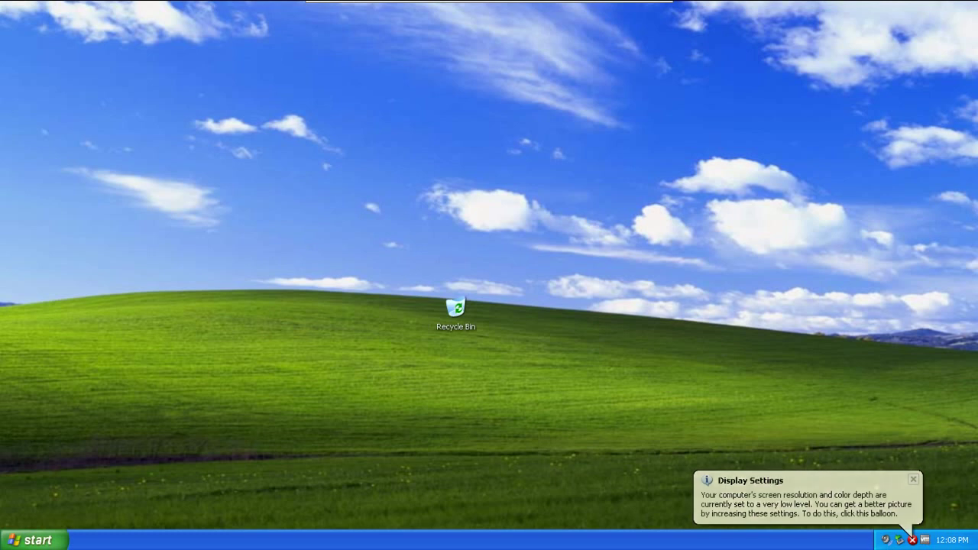
Step: Refresh the Windows XP desktop and arrange its icons by name
right_click(501, 250)
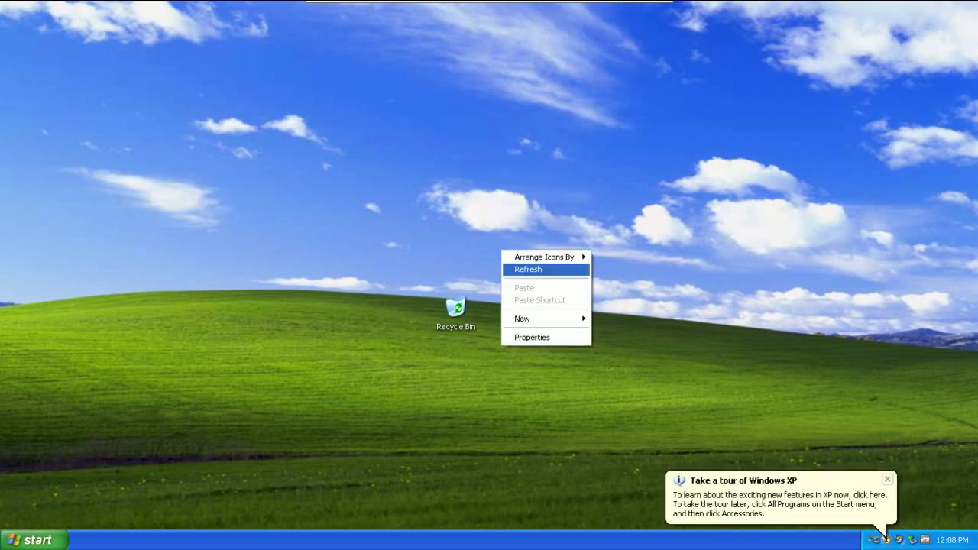
click(527, 269)
right_click(515, 272)
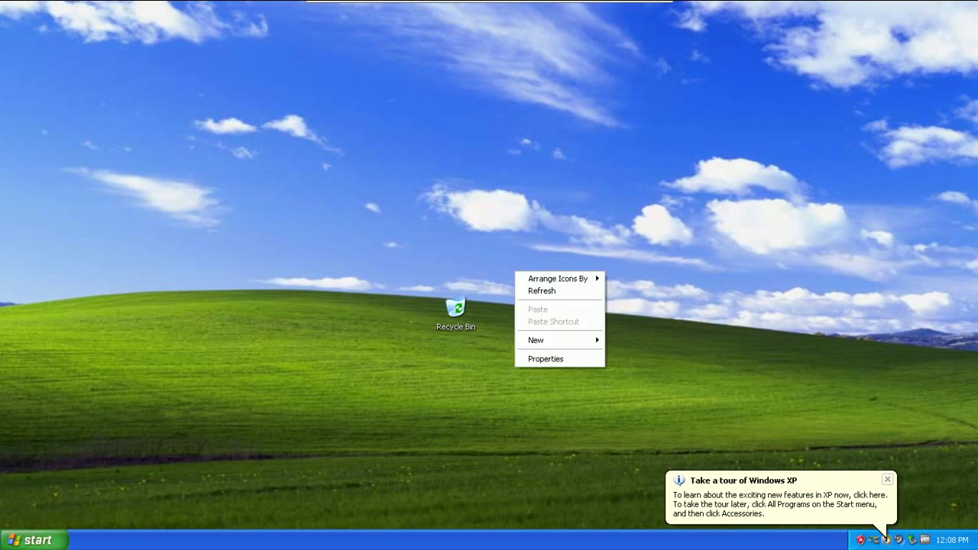
mouse_move(527, 278)
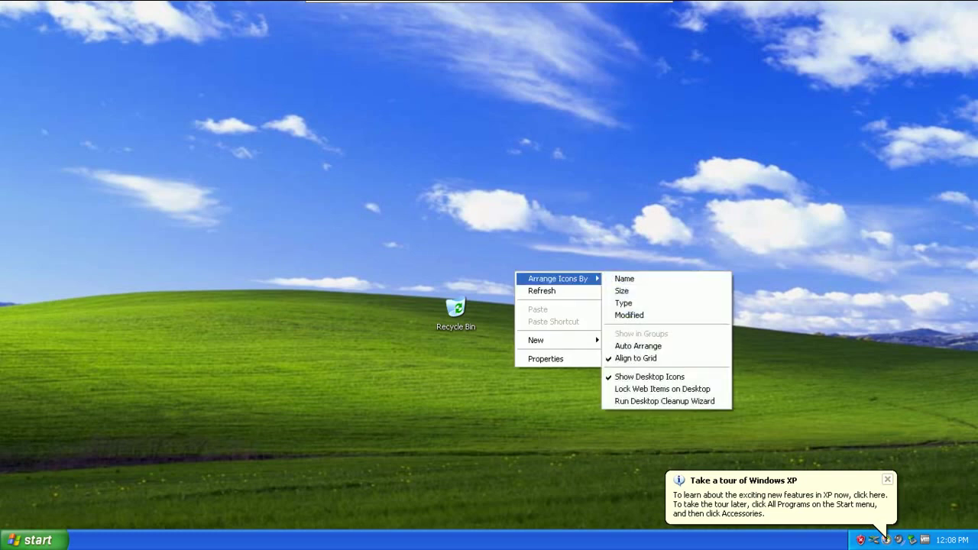
click(625, 278)
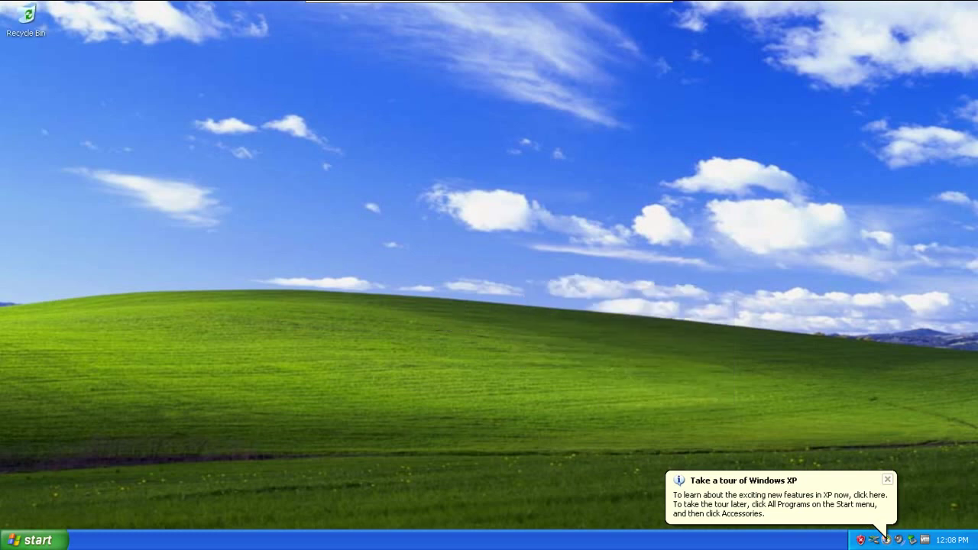
right_click(296, 109)
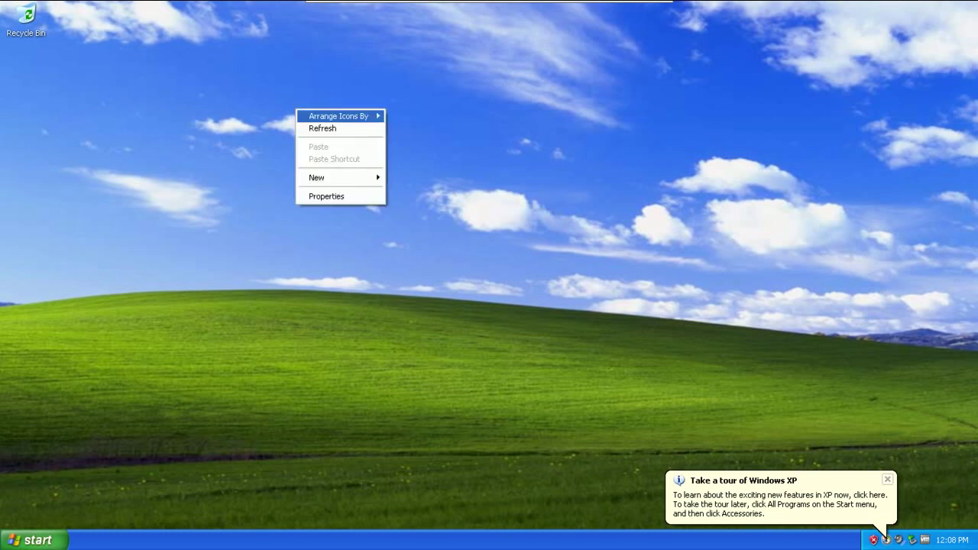
click(321, 129)
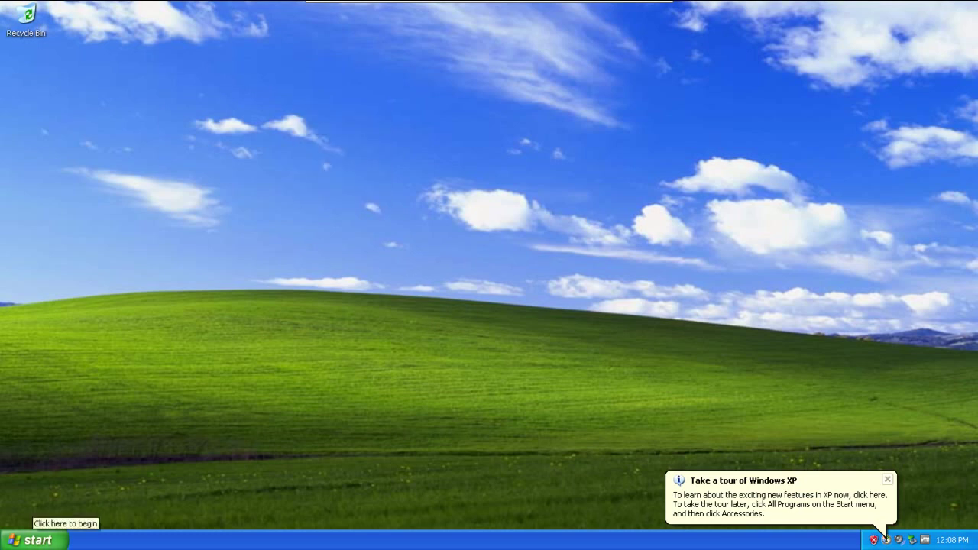
Step: View the drives and folders in My Computer in a maximized window, and close it
click(35, 540)
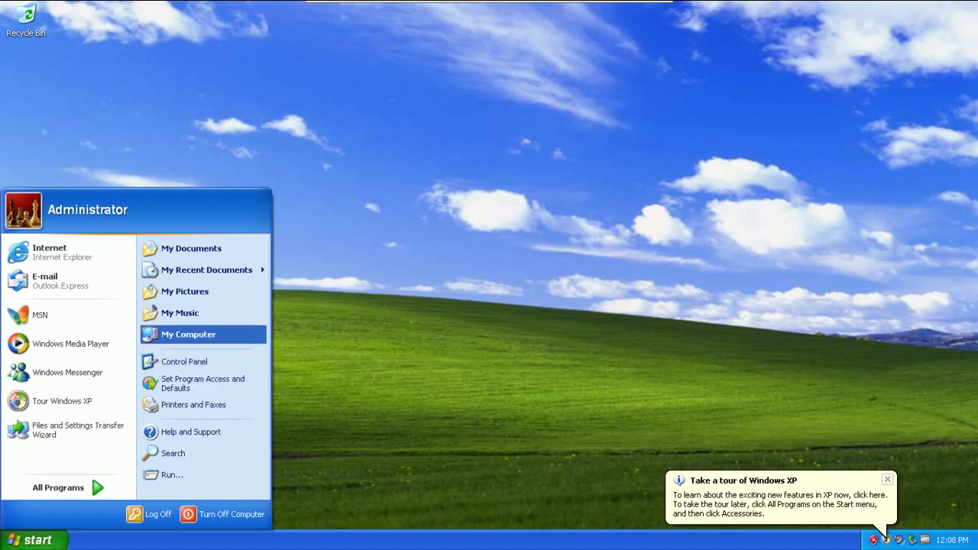
click(188, 334)
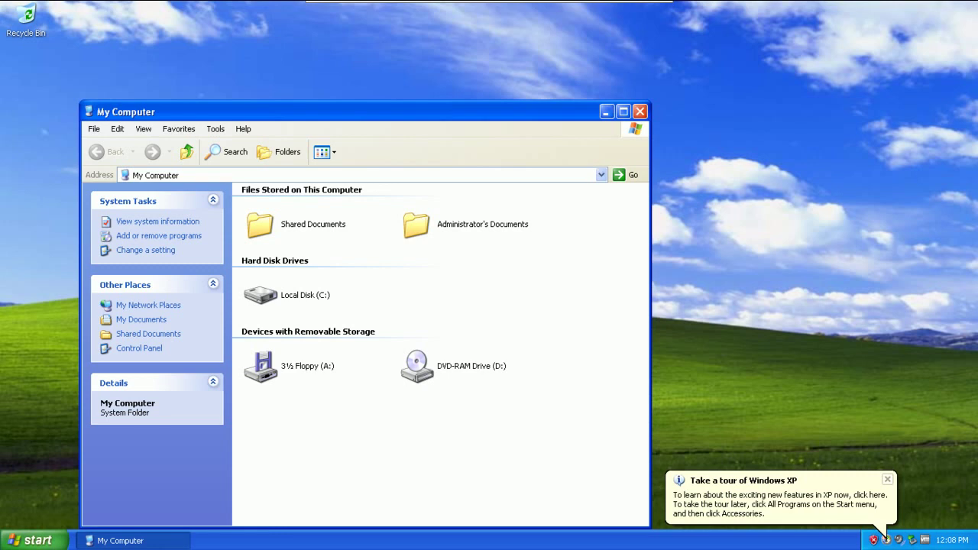
key(alt+space)
key(x)
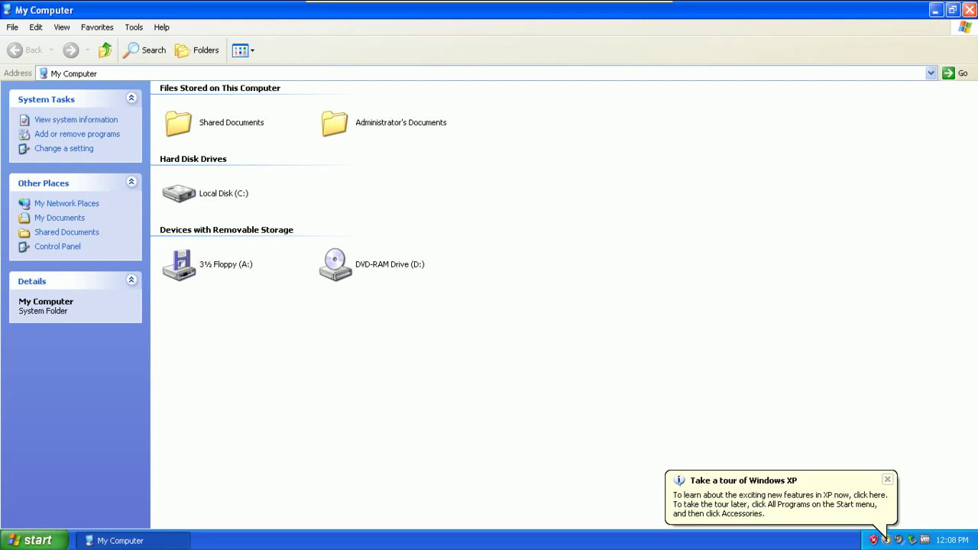
key(alt+F4)
Step: Refresh the Windows XP guest desktop
key(shift+F10)
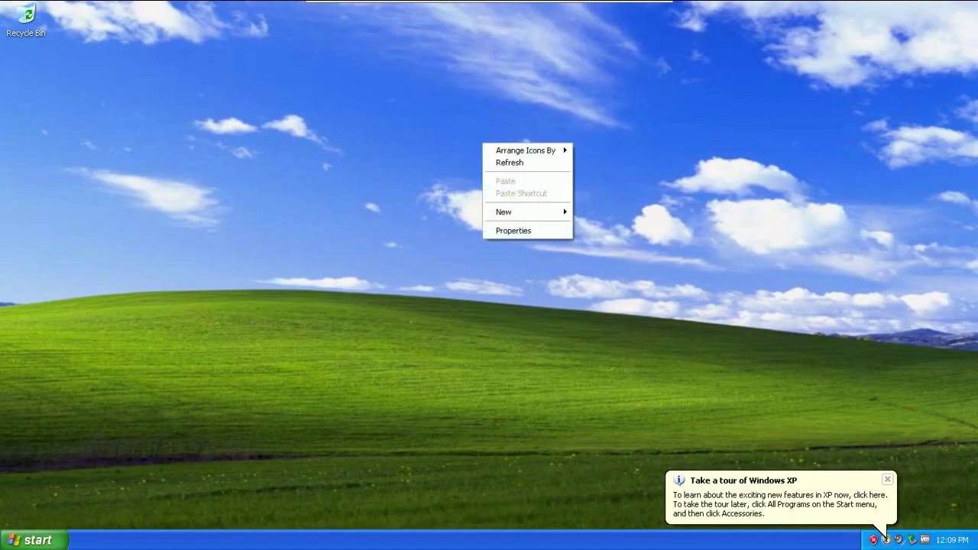
key(Down)
key(Return)
Step: Look through the theme, desktop background, screen saver and appearance settings in Display Properties, and close it without changes
key(shift+F10)
key(Down)
key(Down)
key(Down)
key(Down)
key(Down)
key(Down)
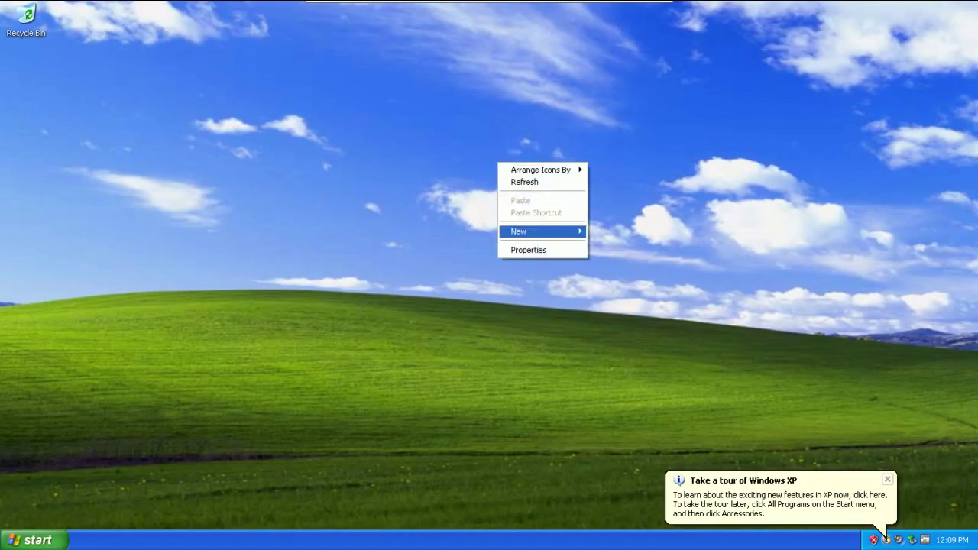
key(Return)
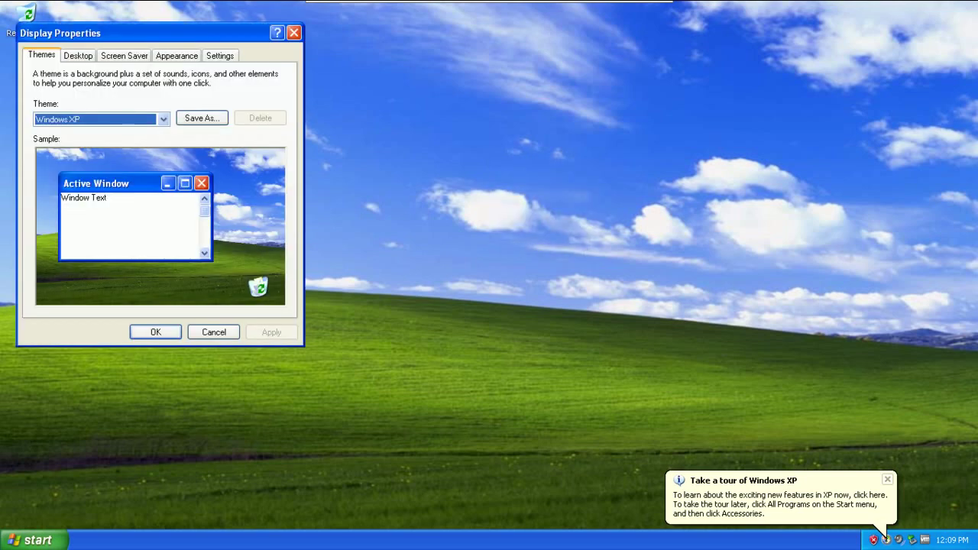
key(ctrl+Tab)
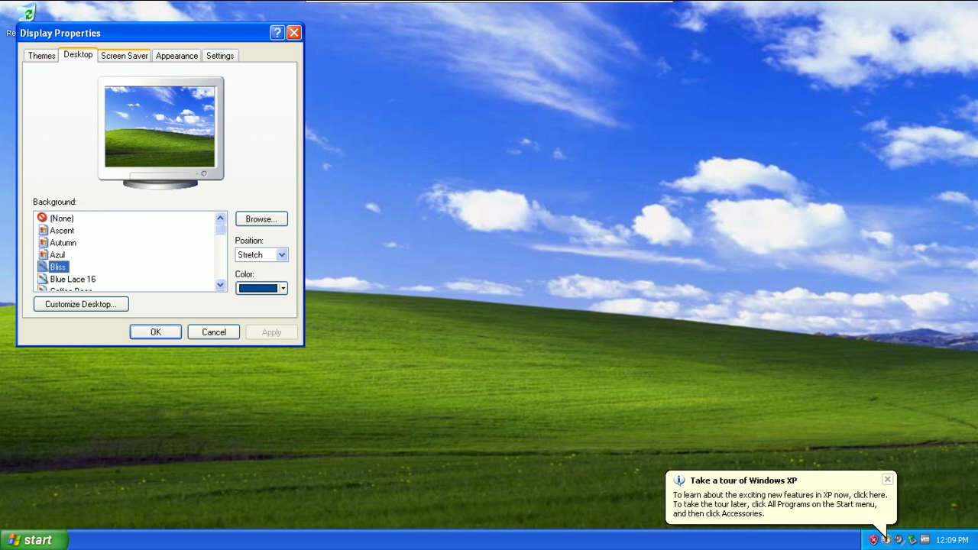
key(ctrl+Tab)
key(ctrl+Tab)
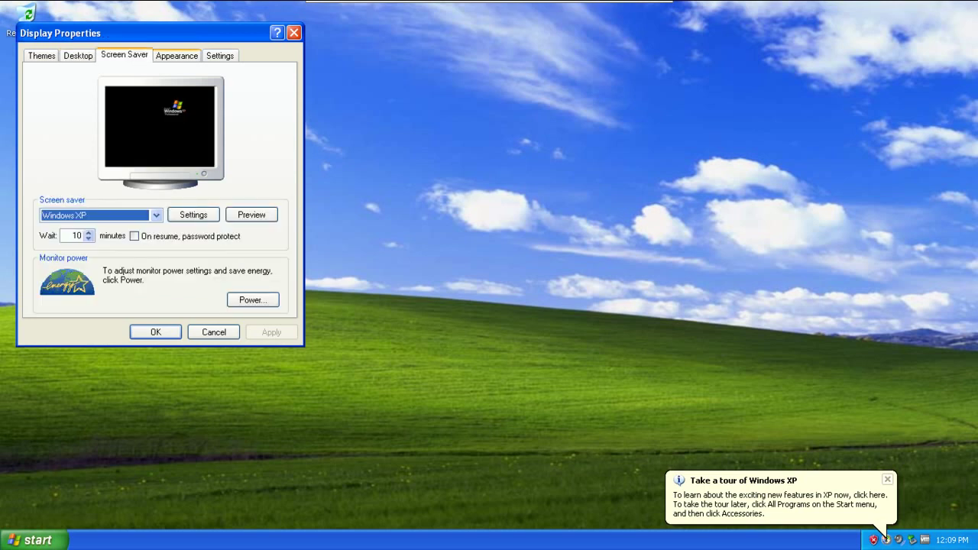
key(ctrl+Tab)
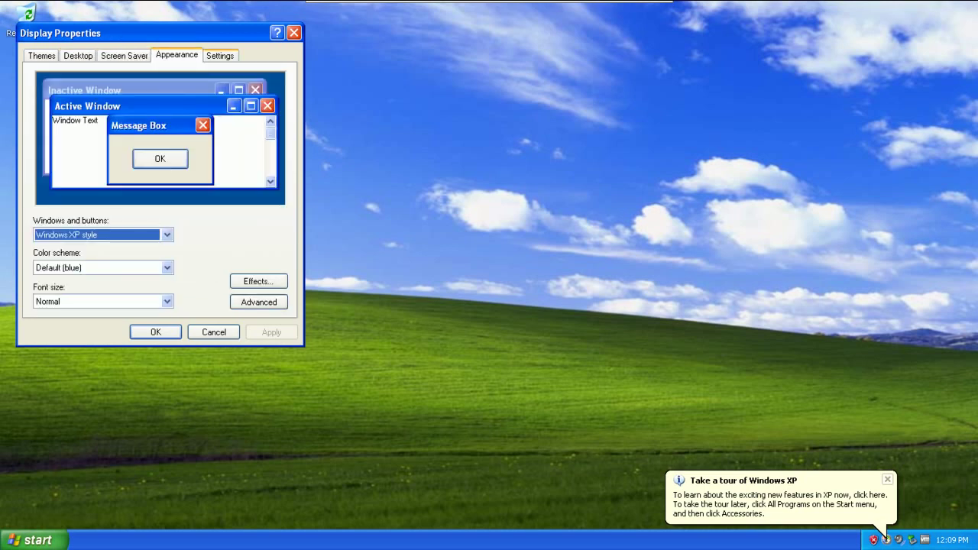
key(Escape)
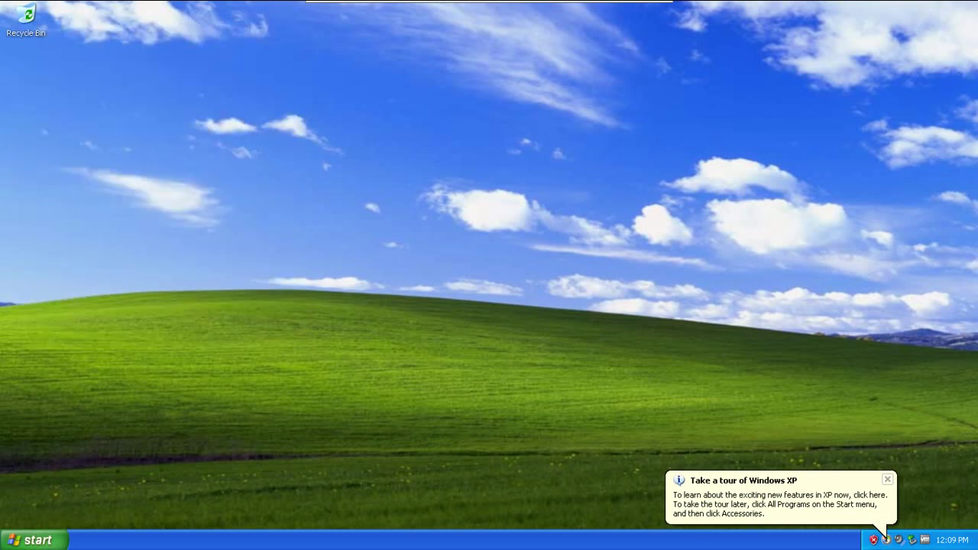
Step: View the guest's list of all installed programs and close it without starting any
key(ctrl+Escape)
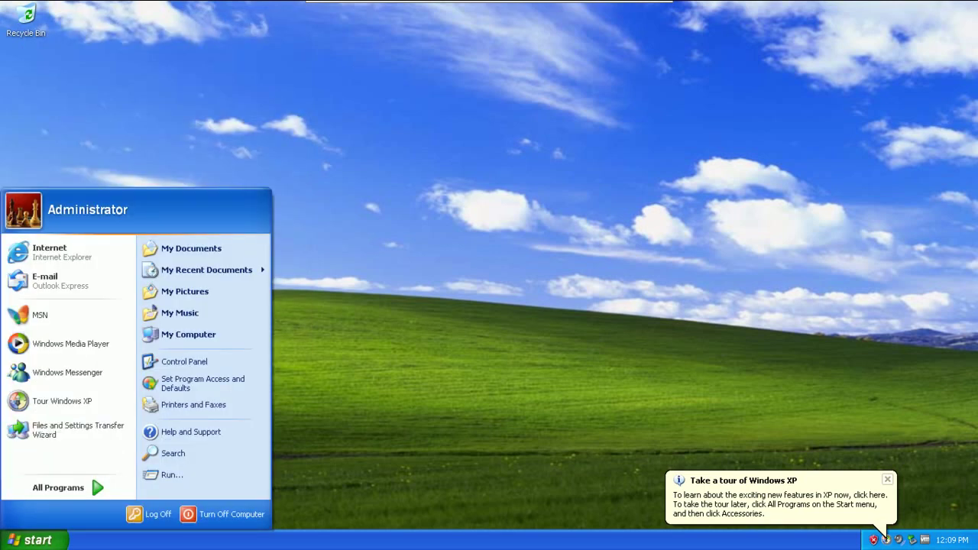
key(Down)
key(Right)
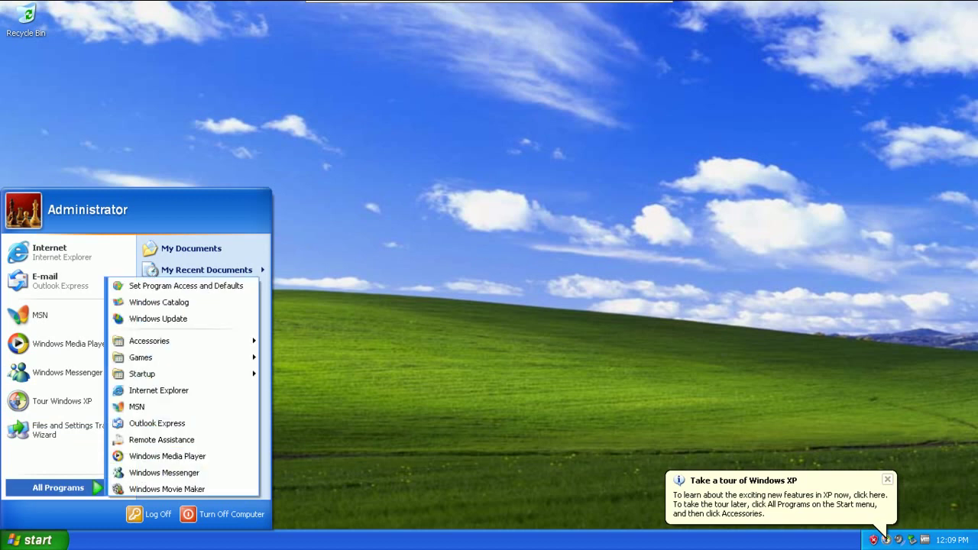
key(Escape)
key(Escape)
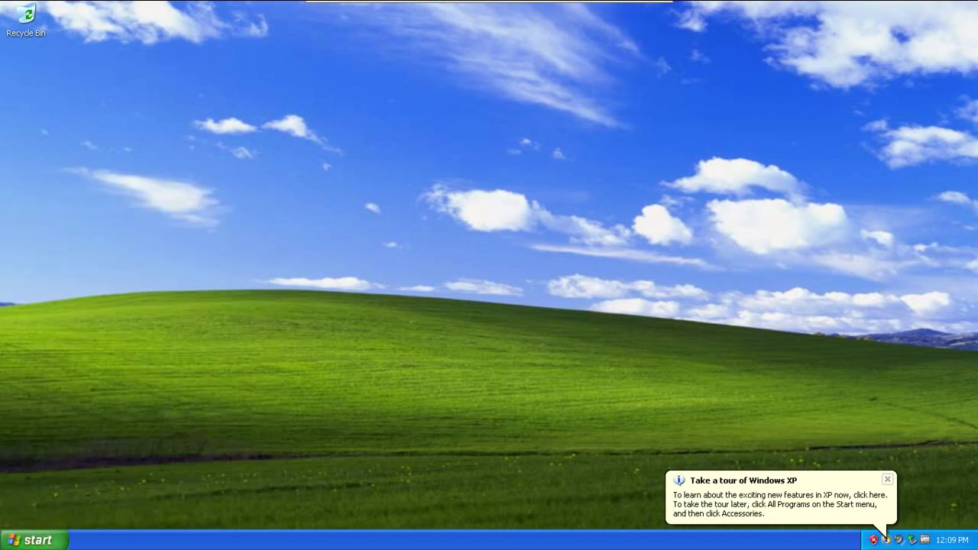
Step: Refresh the guest desktop and set the VMware full-screen toolbar to always show
key(shift+F10)
key(Down)
key(Down)
key(Return)
mouse_move(314, 11)
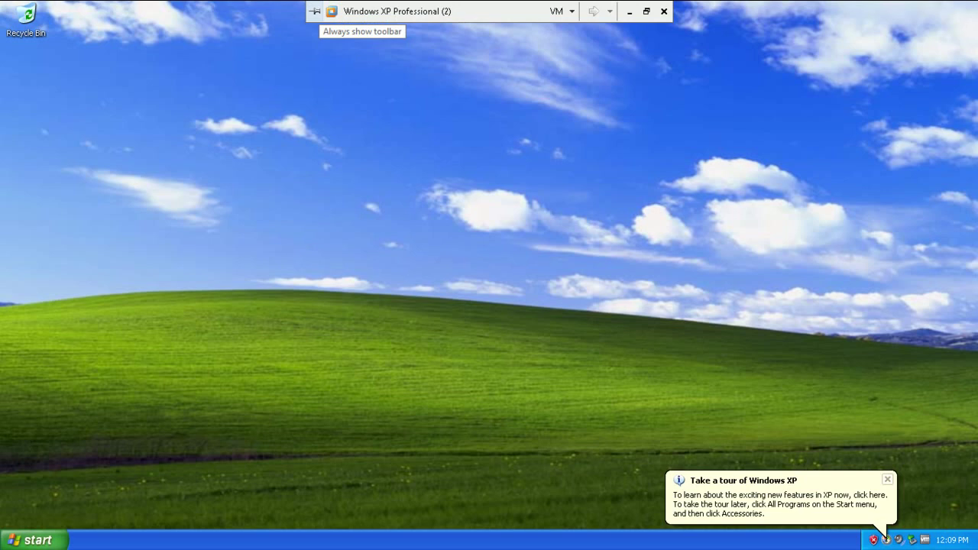
click(314, 10)
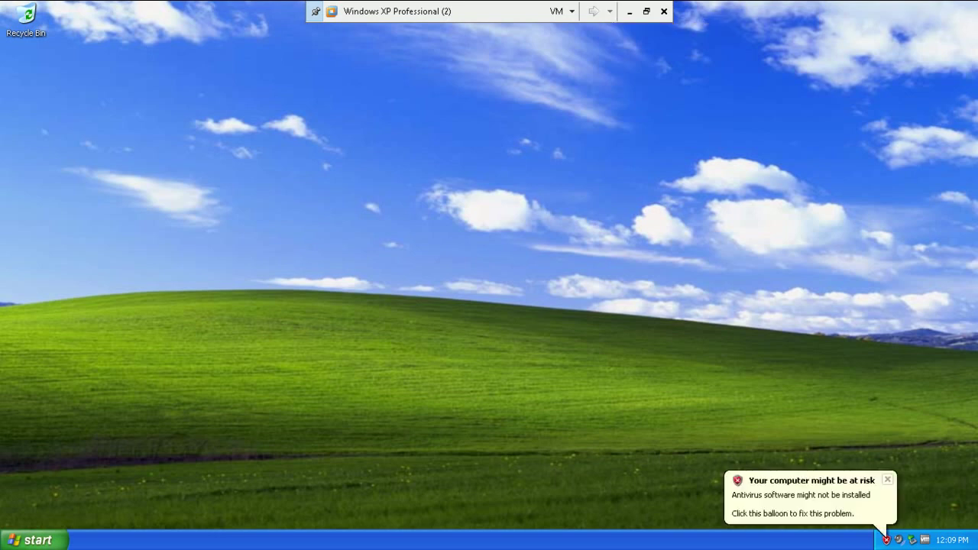
Step: Review the virtual machine's power options without choosing one, and return from full screen to the VMware Workstation window
click(557, 11)
mouse_move(428, 32)
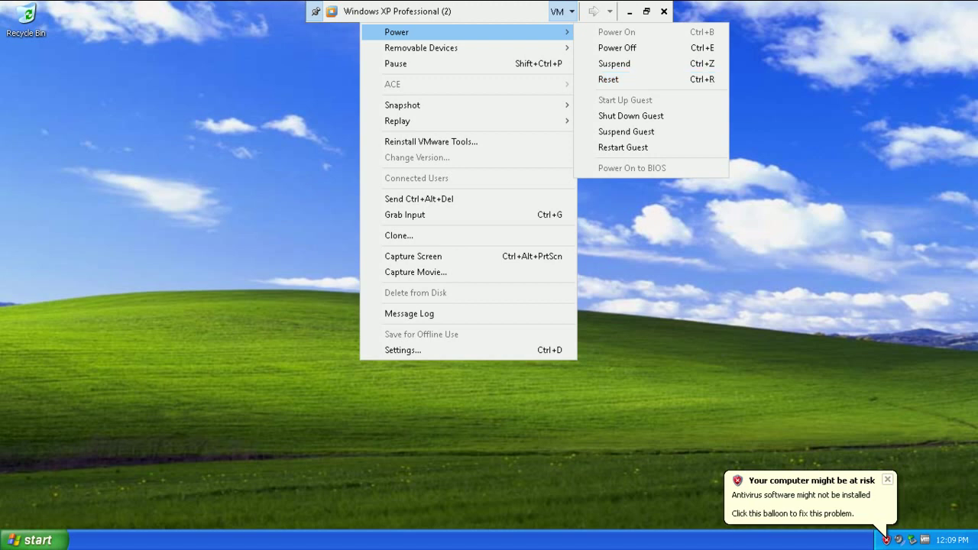
key(Escape)
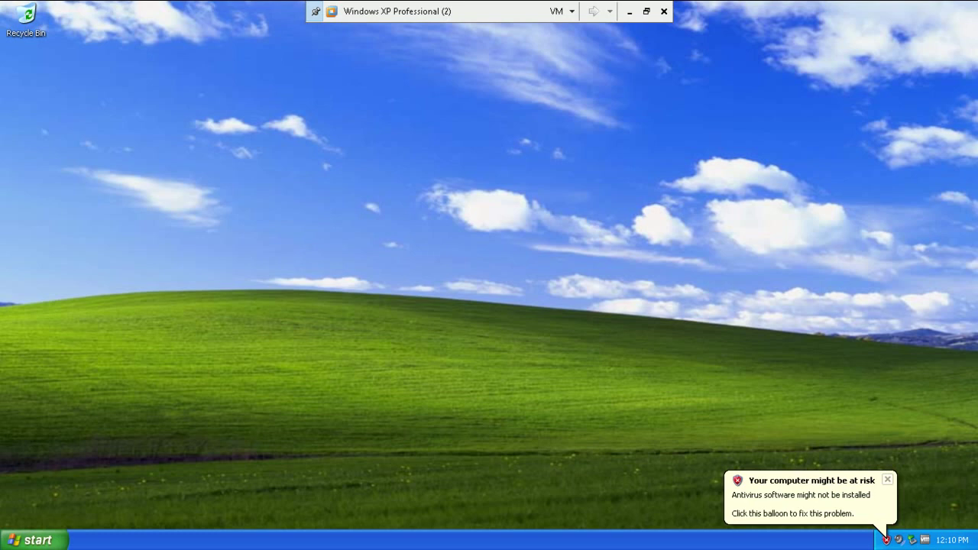
click(647, 11)
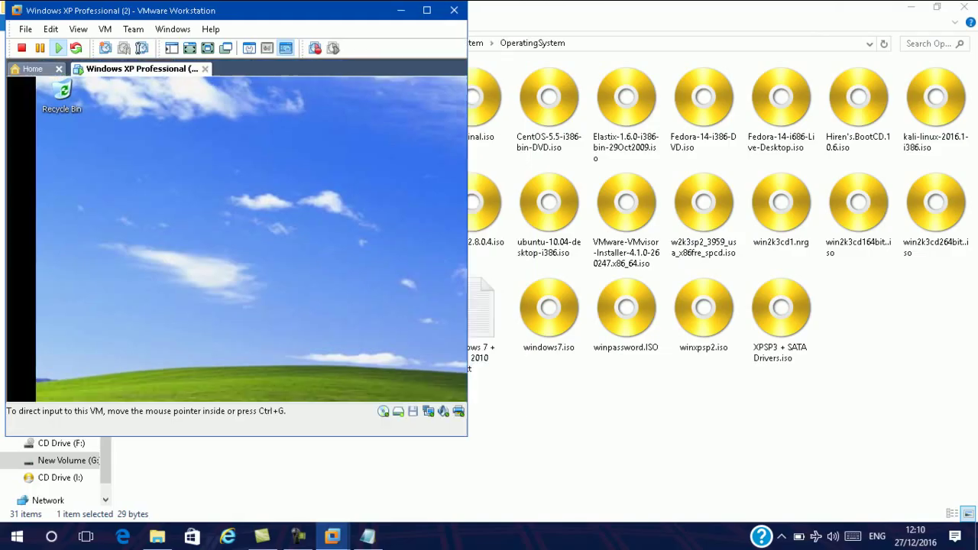